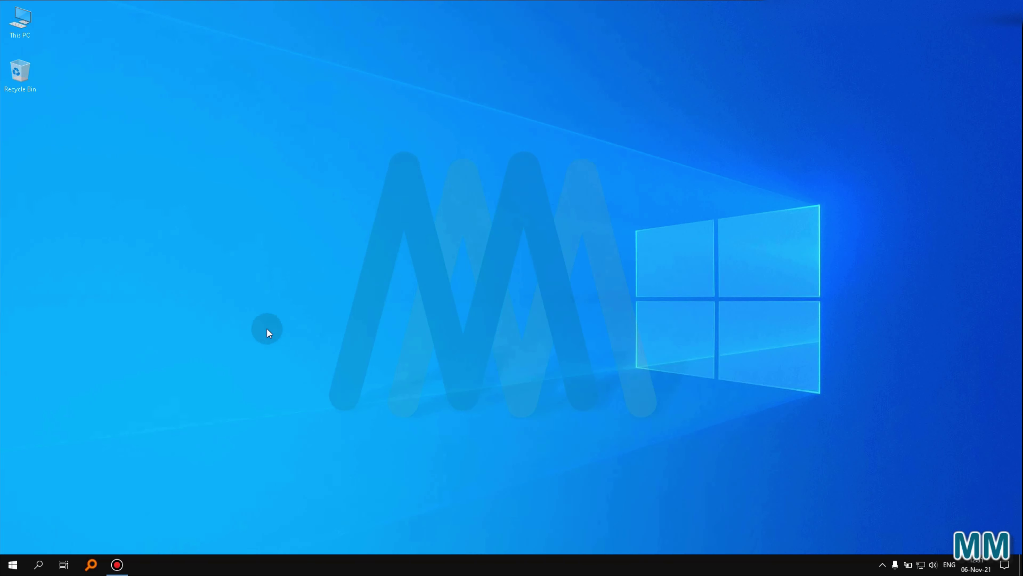
Step: Find Excel in the list of all installed apps and pin it to the Start menu tiles
{"action": "left_click", "coordinate": [11, 567]}
{"action": "left_click", "coordinate": [13, 293]}
{"action": "scroll", "coordinate": [105, 351], "scroll_direction": "down", "scroll_amount": 5}
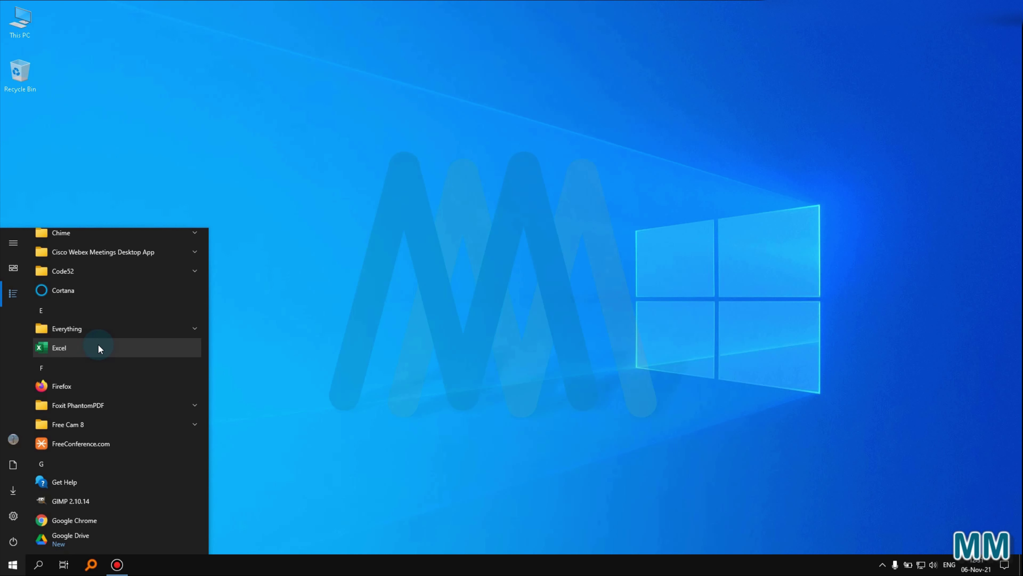
{"action": "left_click", "coordinate": [100, 349]}
{"action": "right_click", "coordinate": [98, 344]}
{"action": "left_click", "coordinate": [125, 358]}
{"action": "left_click", "coordinate": [17, 274]}
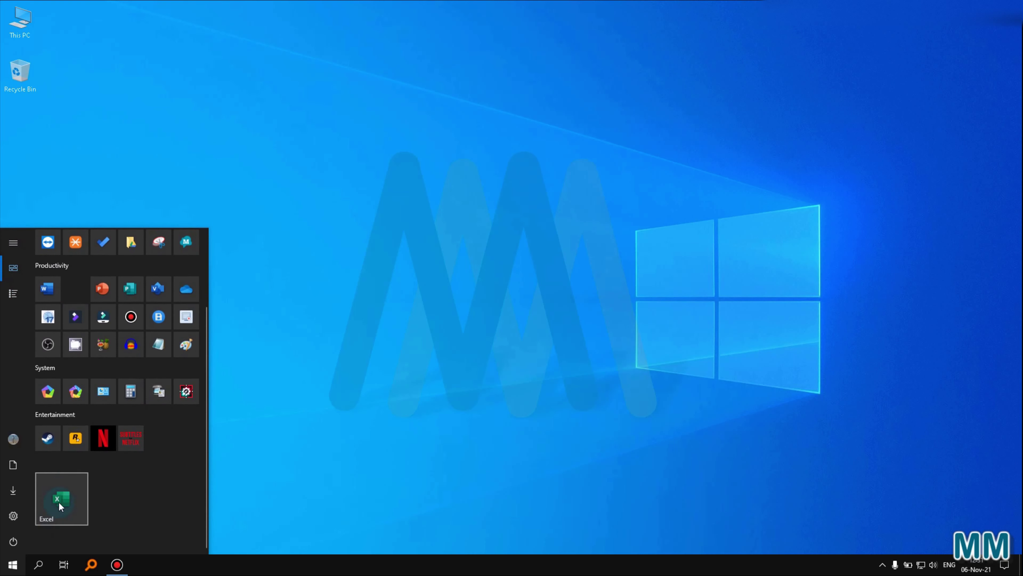
{"action": "scroll", "coordinate": [126, 266], "scroll_direction": "up", "scroll_amount": 3}
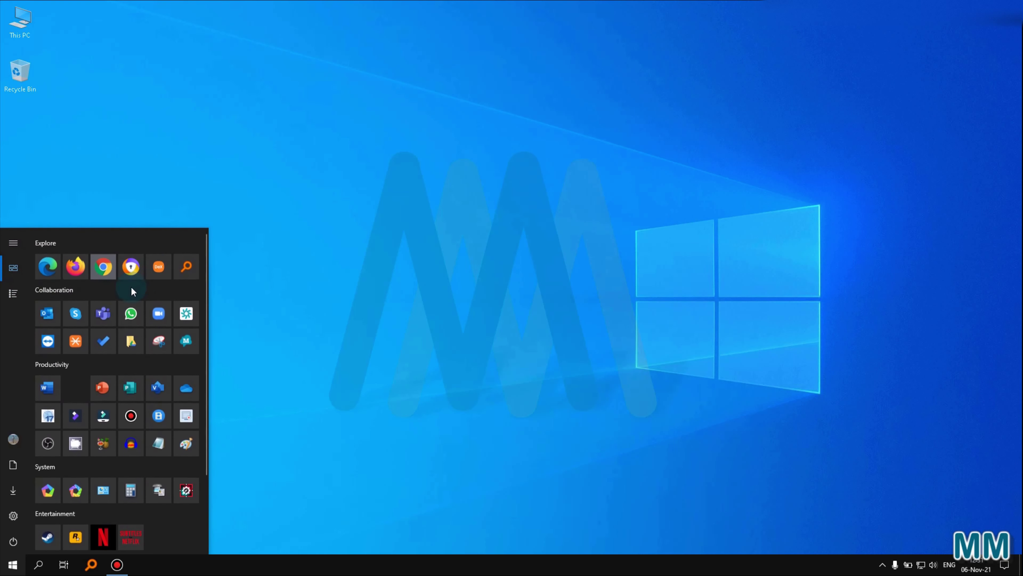
{"action": "scroll", "coordinate": [153, 491], "scroll_direction": "down", "scroll_amount": 3}
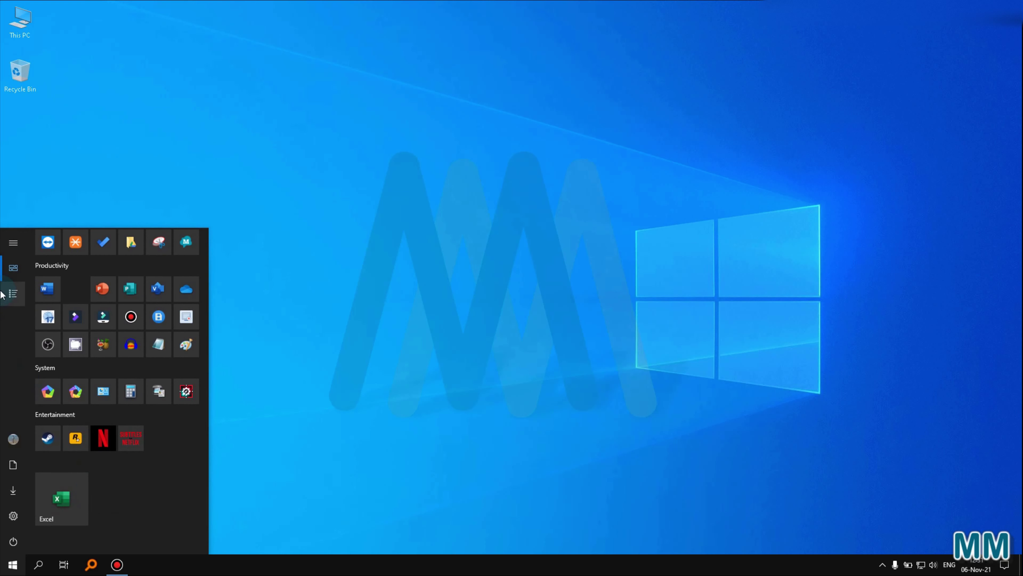
Step: Pin Excel from the list of all installed apps to the taskbar
{"action": "left_click", "coordinate": [61, 293]}
{"action": "scroll", "coordinate": [160, 429], "scroll_direction": "down", "scroll_amount": 6}
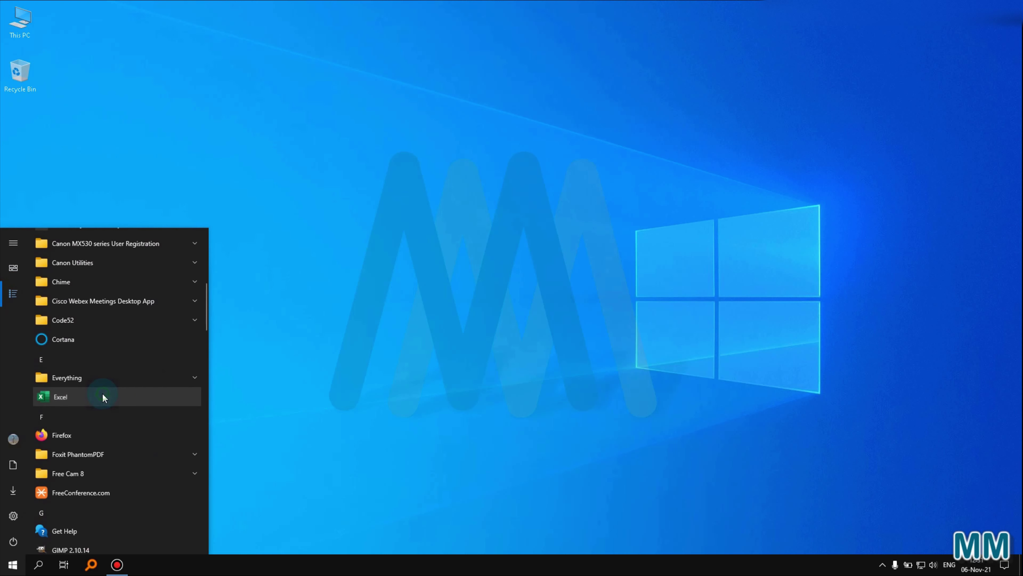
{"action": "right_click", "coordinate": [103, 394]}
{"action": "mouse_move", "coordinate": [163, 424]}
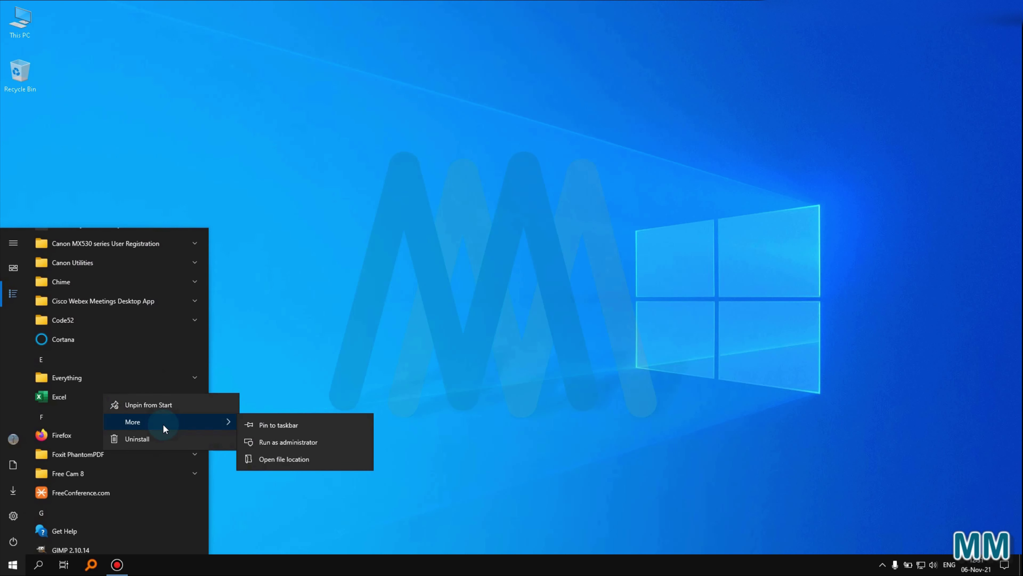
{"action": "left_click", "coordinate": [261, 425]}
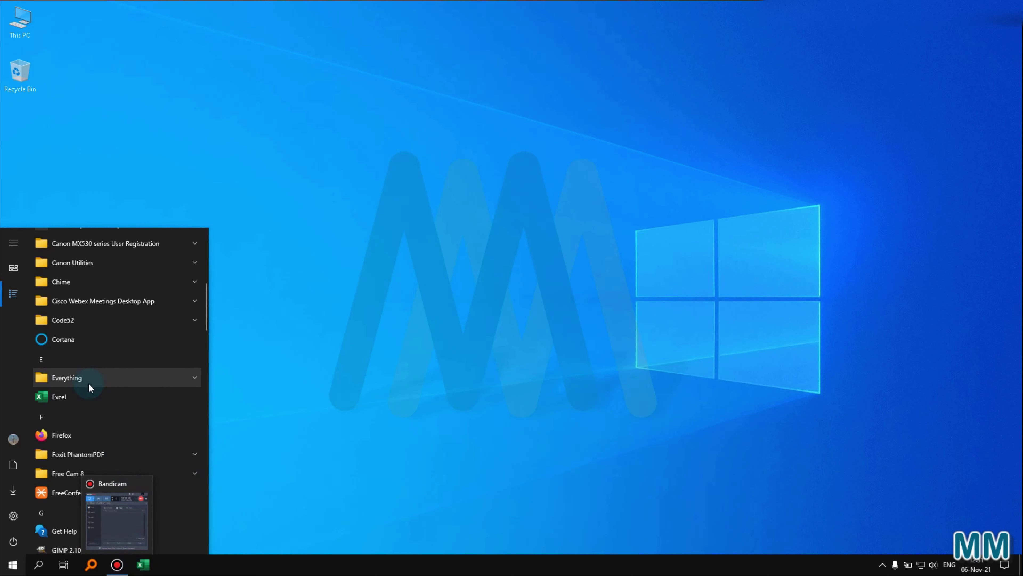
Step: Open Excel's file location, create a desktop shortcut from its Programs folder entry, and close the folder window
{"action": "right_click", "coordinate": [82, 397]}
{"action": "mouse_move", "coordinate": [121, 425]}
{"action": "left_click", "coordinate": [258, 459]}
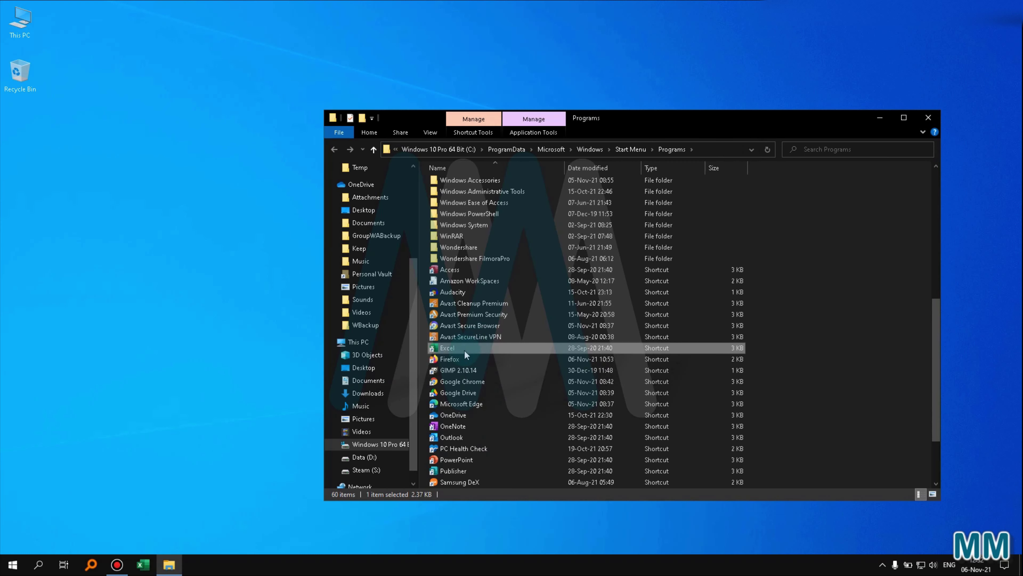
{"action": "right_click", "coordinate": [465, 351]}
{"action": "mouse_move", "coordinate": [595, 242]}
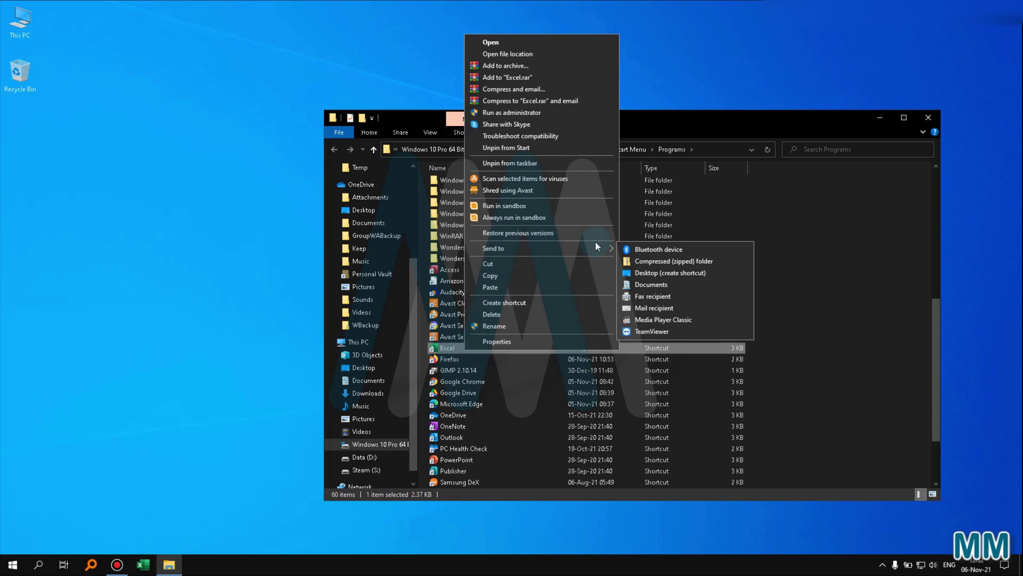
{"action": "left_click", "coordinate": [671, 273]}
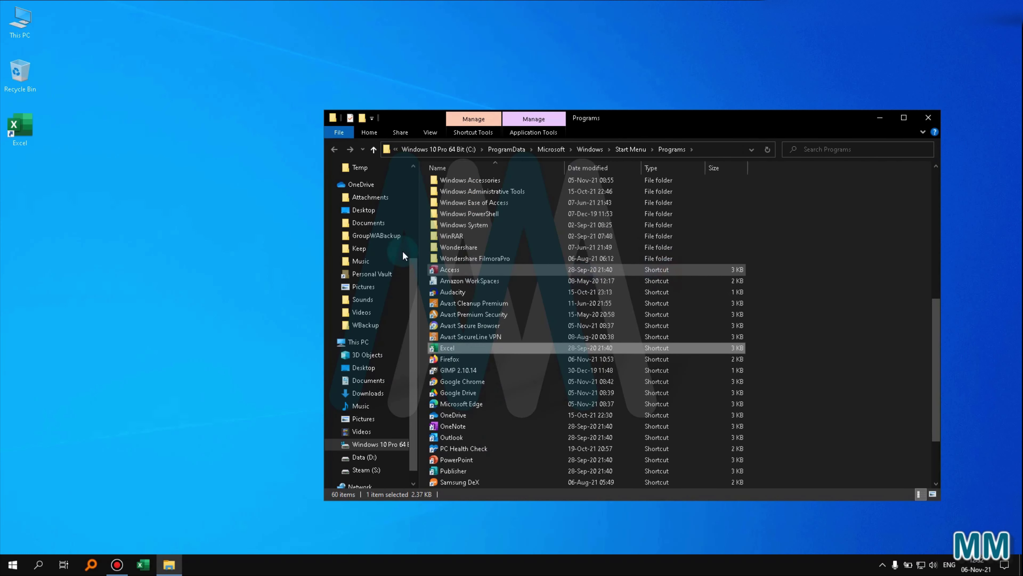
{"action": "left_click", "coordinate": [929, 117]}
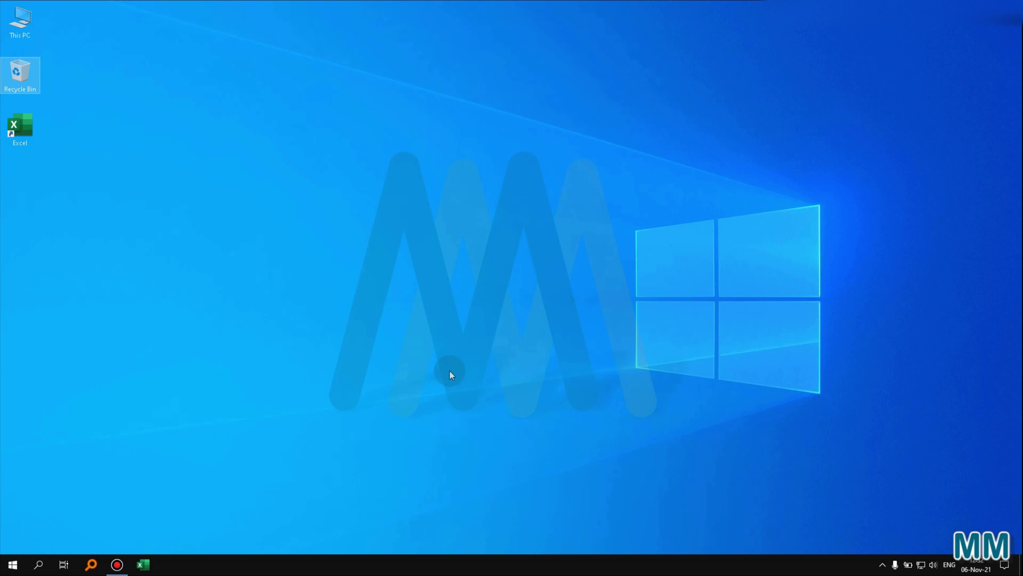
Step: Launch Excel by running excel.exe and create a blank workbook
{"action": "key", "text": "super+r"}
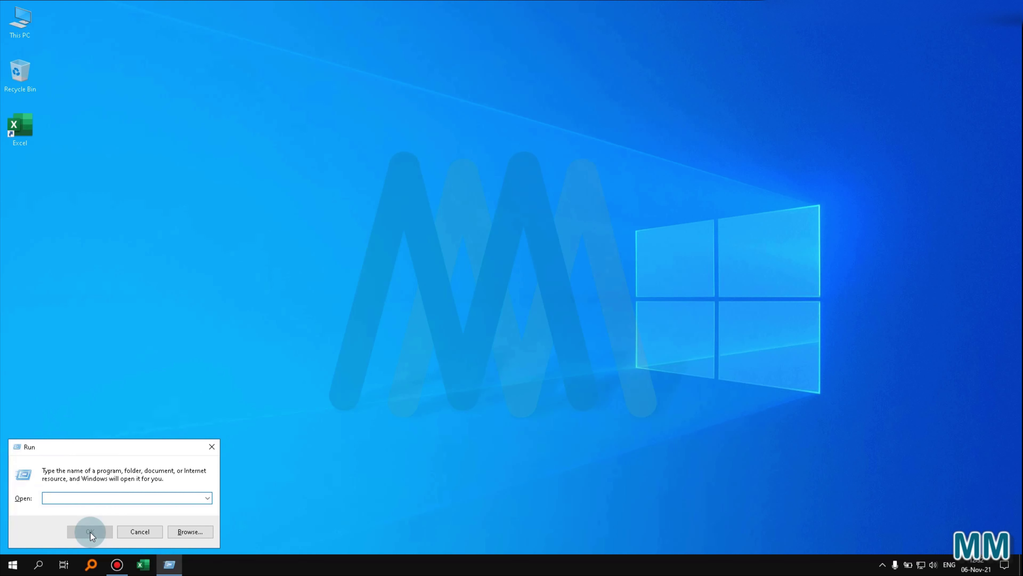
{"action": "type", "text": "exc"}
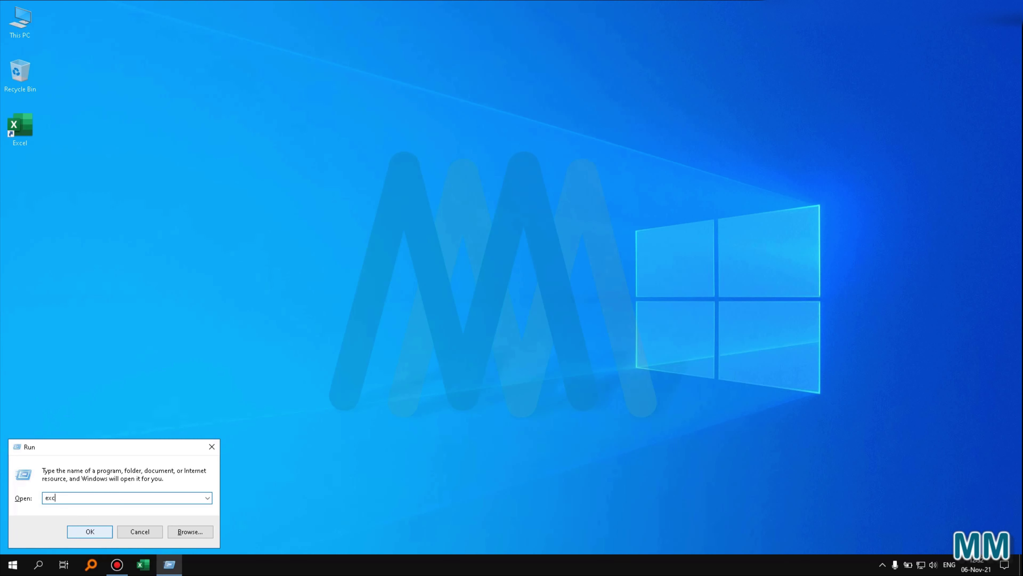
{"action": "type", "text": "el.exe"}
{"action": "left_click", "coordinate": [90, 532]}
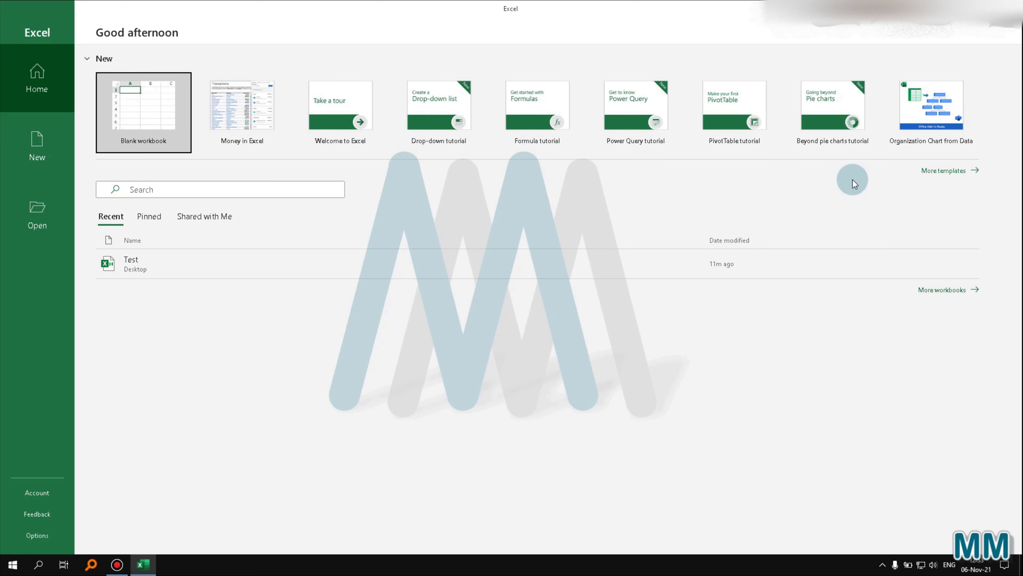
{"action": "left_click", "coordinate": [153, 112]}
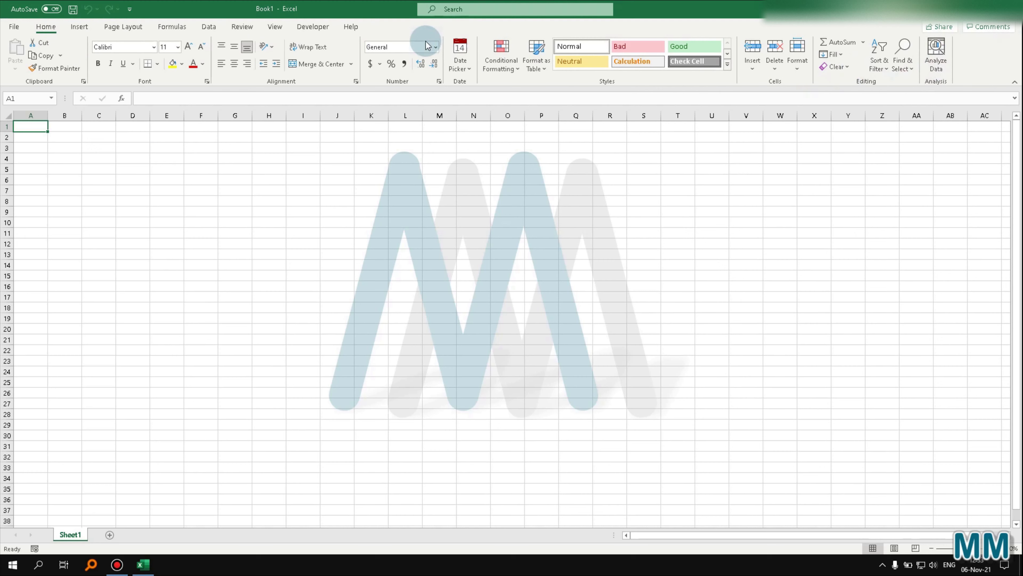
Step: Look through the templates offered for creating a new workbook
{"action": "left_click", "coordinate": [11, 27]}
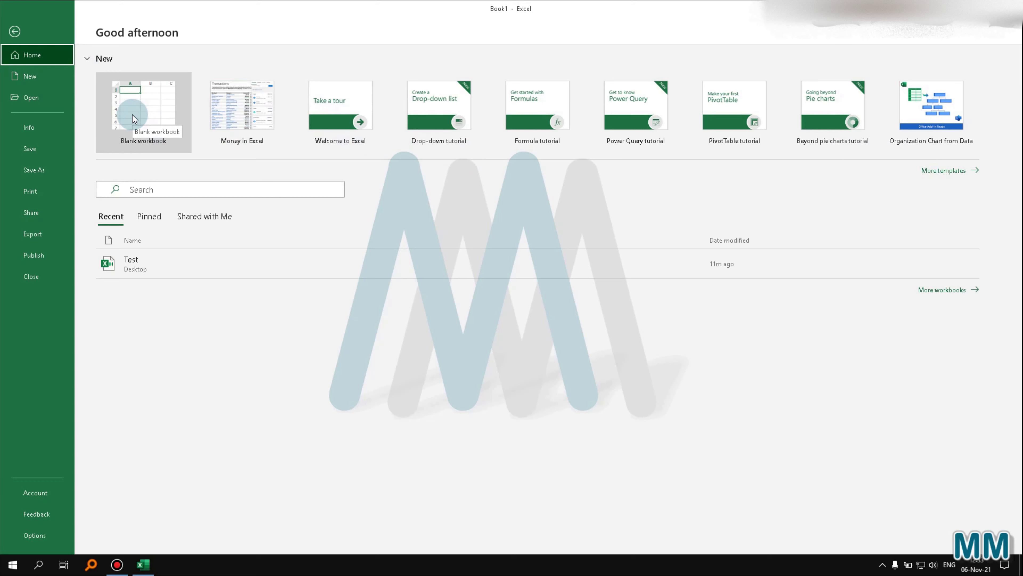
{"action": "left_click", "coordinate": [50, 79]}
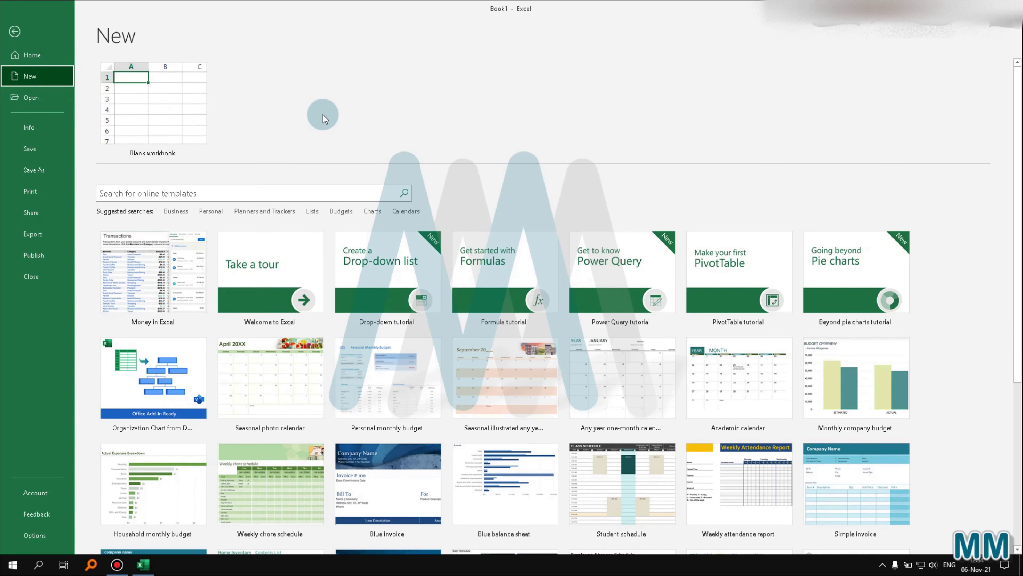
{"action": "scroll", "coordinate": [323, 115], "scroll_direction": "down", "scroll_amount": 1}
Step: Pin the Test workbook in the list of recent workbooks and unpin it again
{"action": "left_click", "coordinate": [31, 98]}
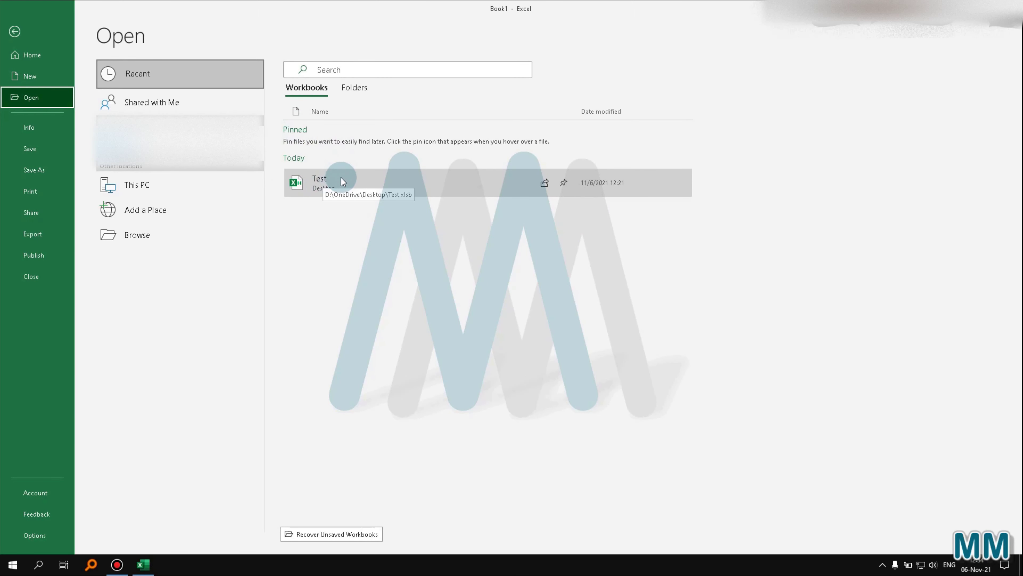
{"action": "left_click", "coordinate": [564, 184]}
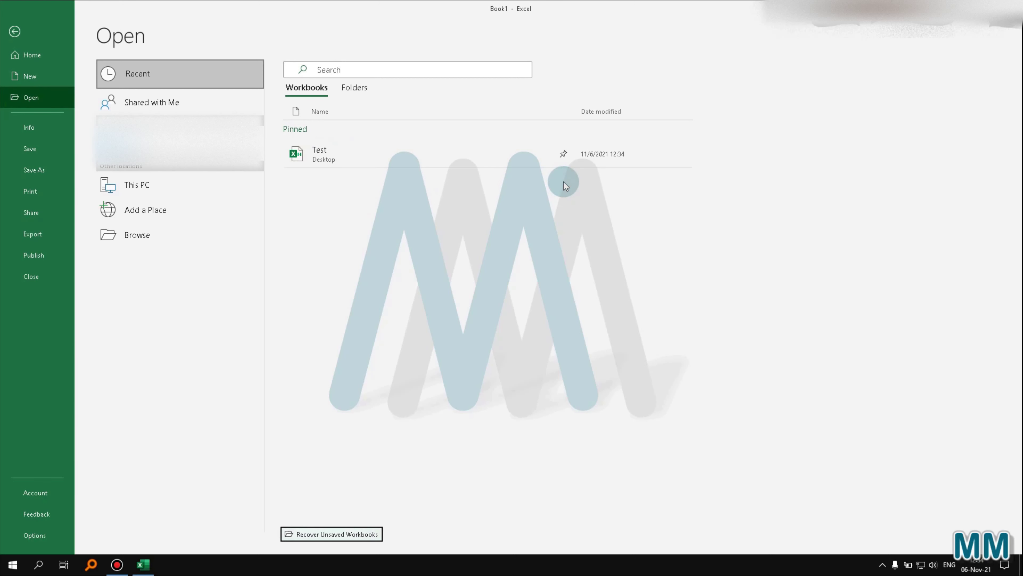
{"action": "left_click", "coordinate": [563, 154]}
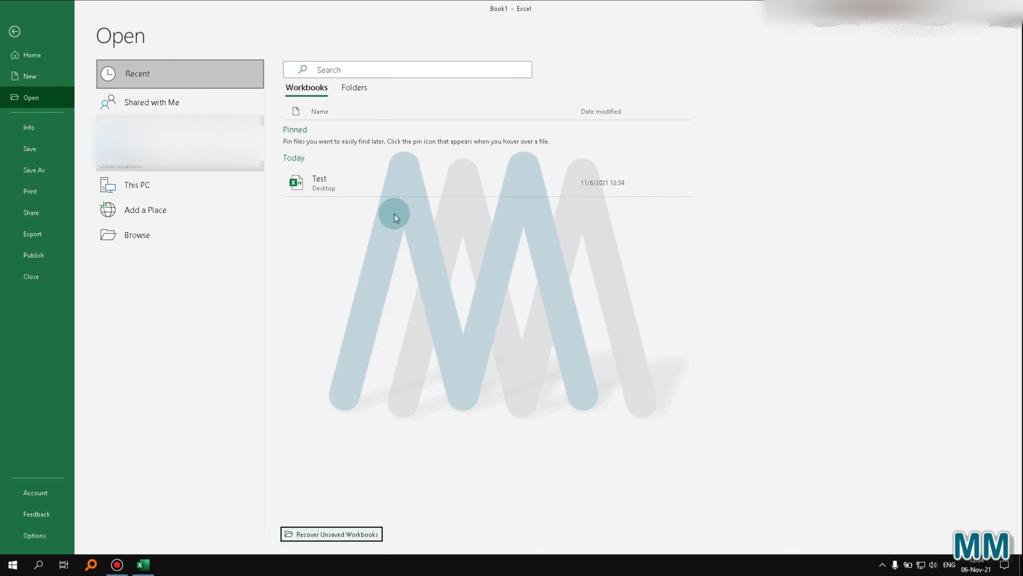
Step: View the workbook's information page and save the workbook to the Desktop as an Excel Binary Workbook named Test
{"action": "left_click", "coordinate": [28, 127]}
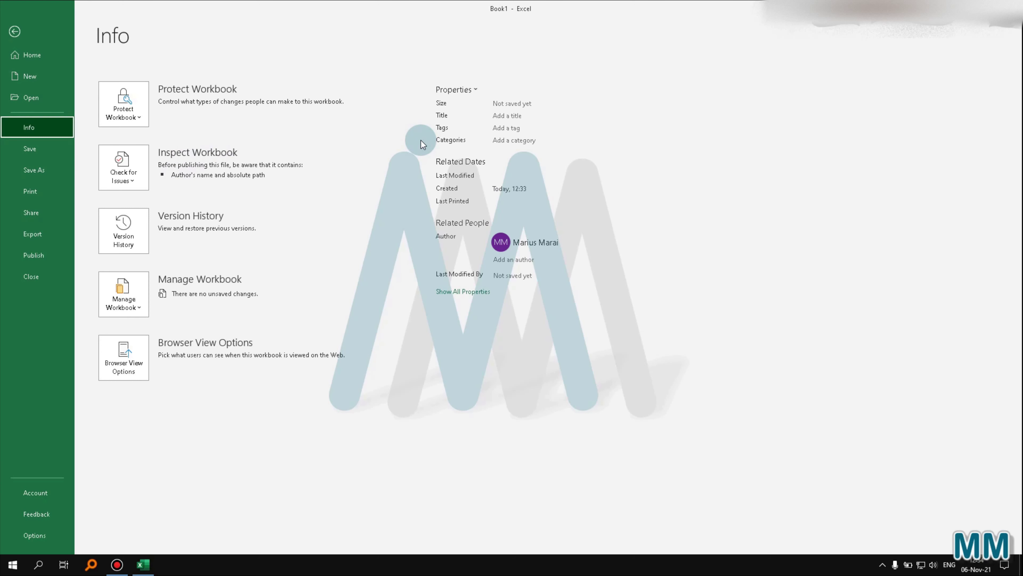
{"action": "left_click", "coordinate": [39, 146]}
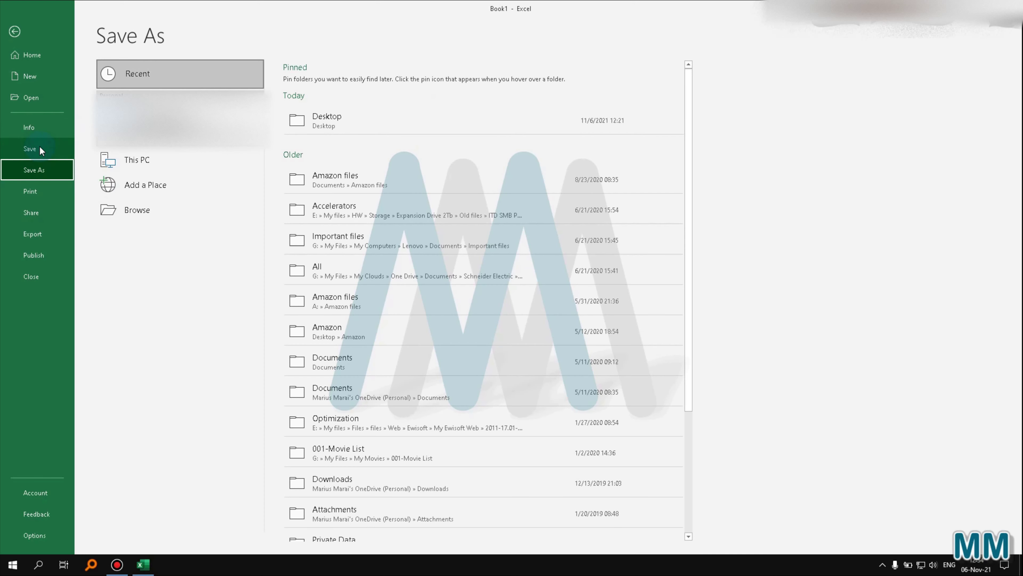
{"action": "left_click", "coordinate": [138, 209]}
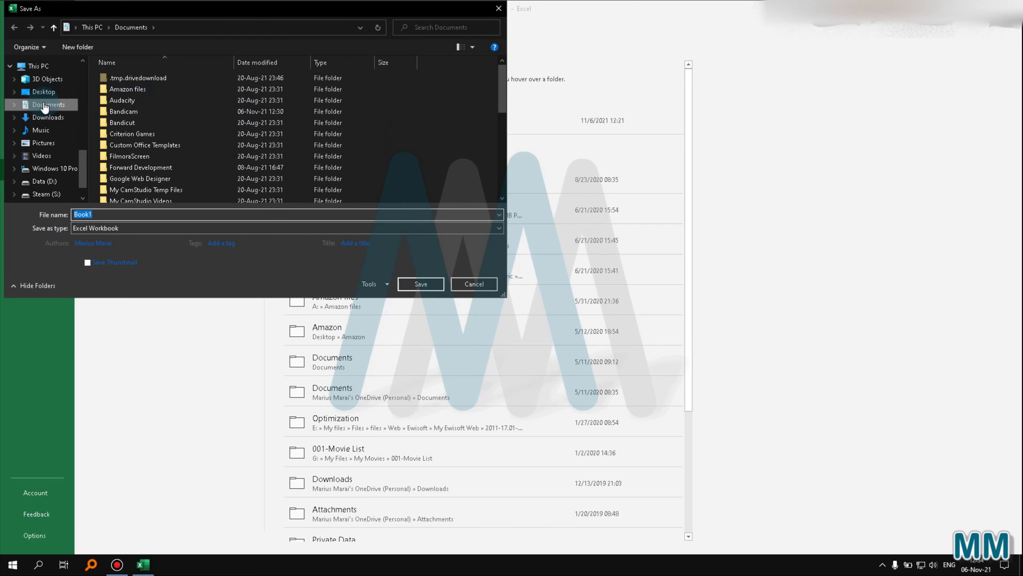
{"action": "left_click", "coordinate": [44, 92]}
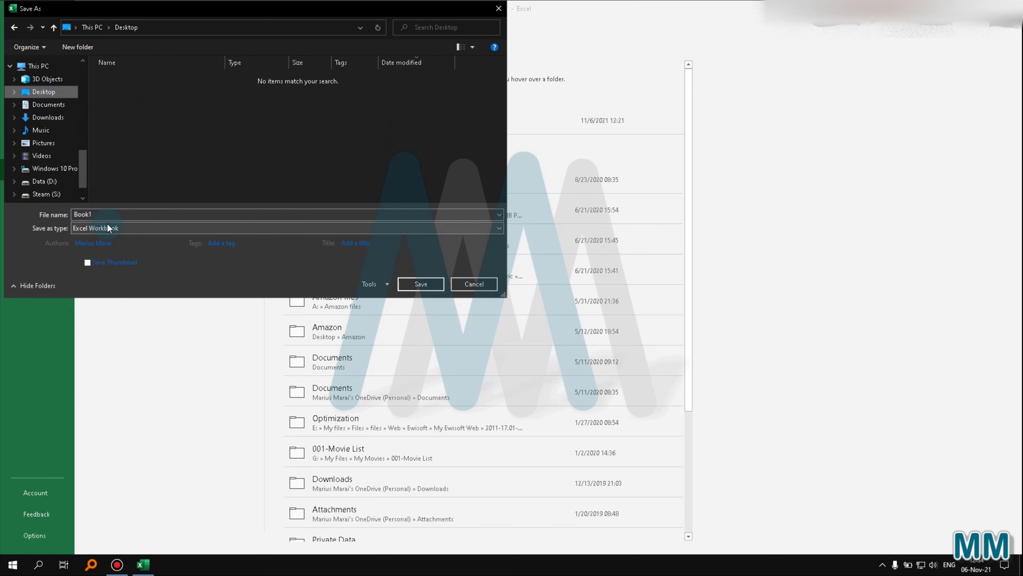
{"action": "left_click", "coordinate": [121, 228]}
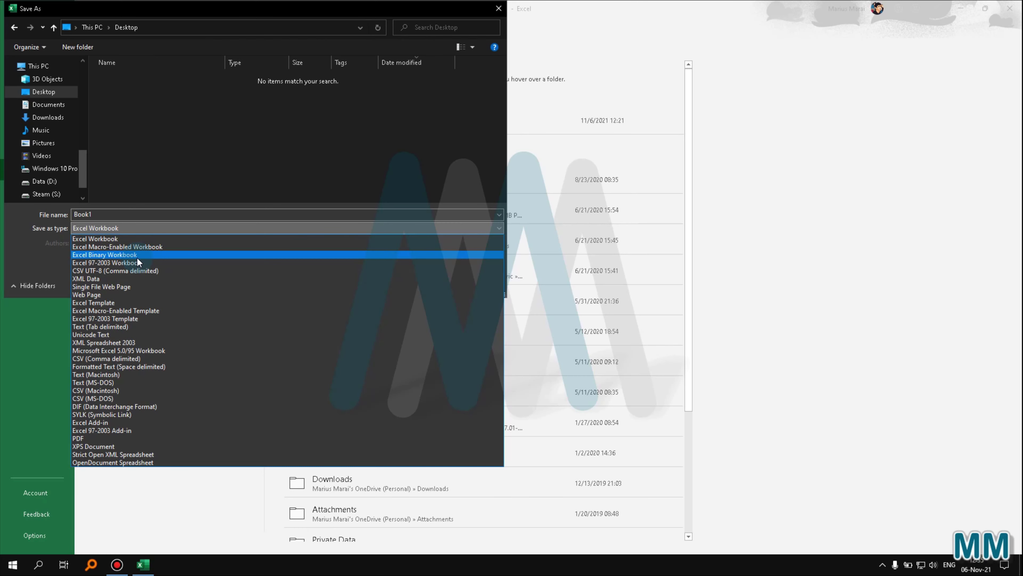
{"action": "left_click", "coordinate": [137, 255]}
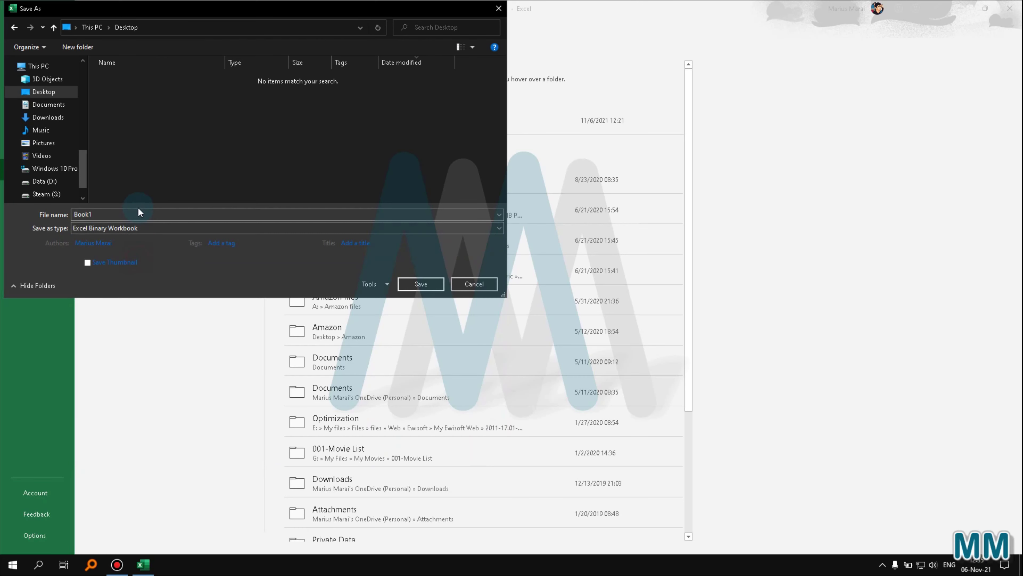
{"action": "left_click", "coordinate": [107, 214]}
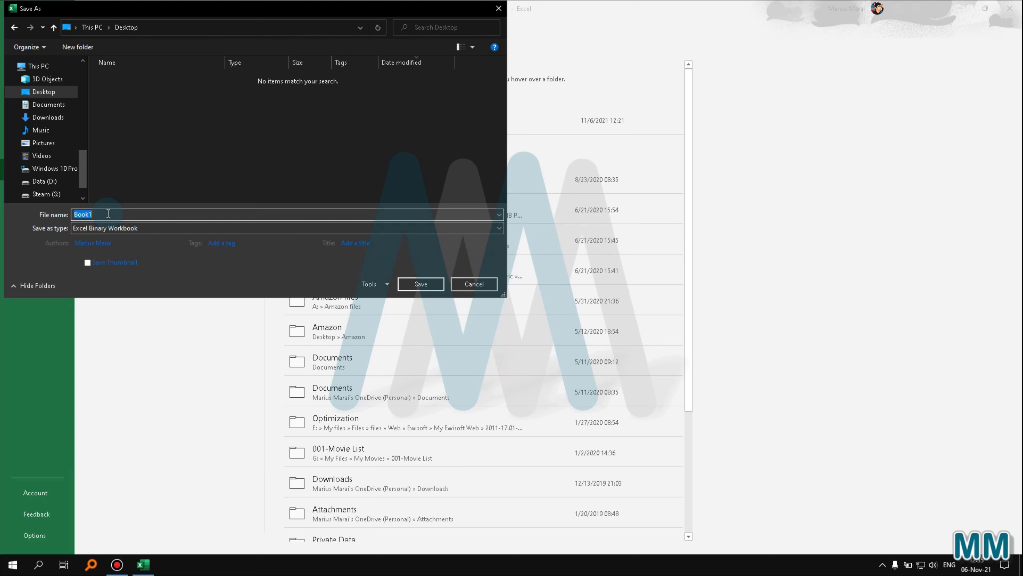
{"action": "type", "text": "Test"}
{"action": "left_click", "coordinate": [429, 283]}
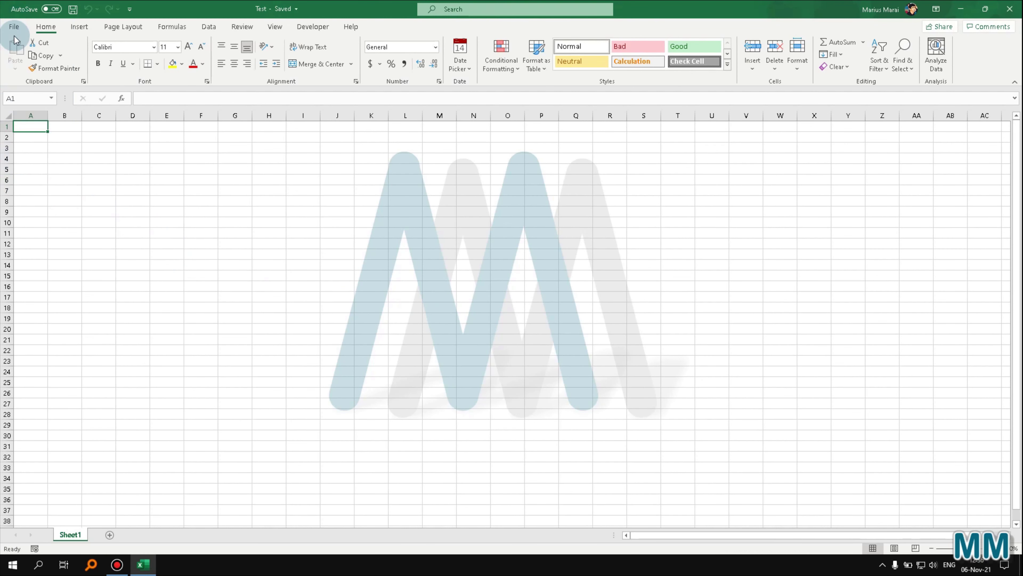
Step: Review the print settings and the sharing options of the Test workbook, and dismiss the sharing dialog
{"action": "left_click", "coordinate": [15, 22]}
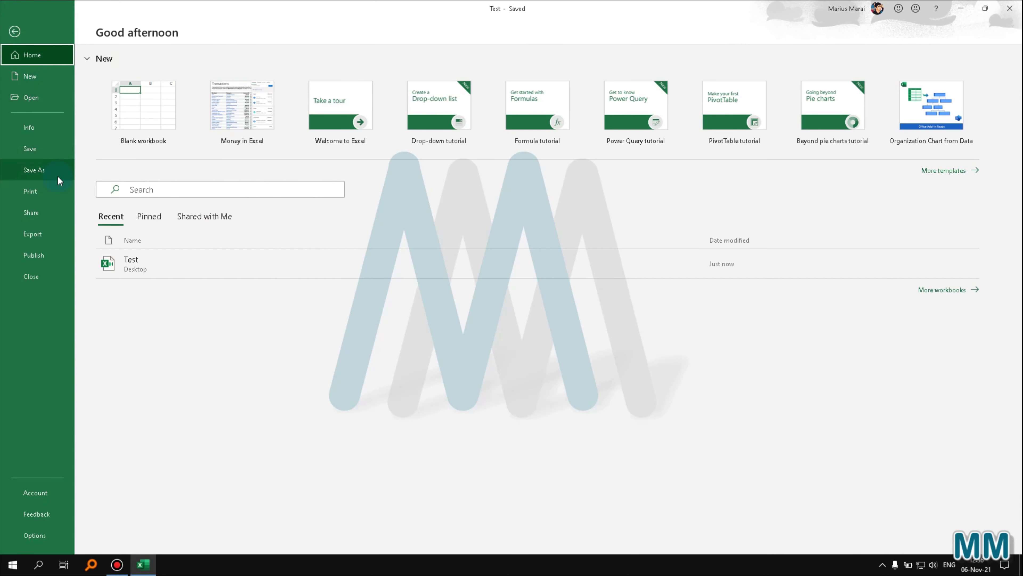
{"action": "left_click", "coordinate": [51, 190]}
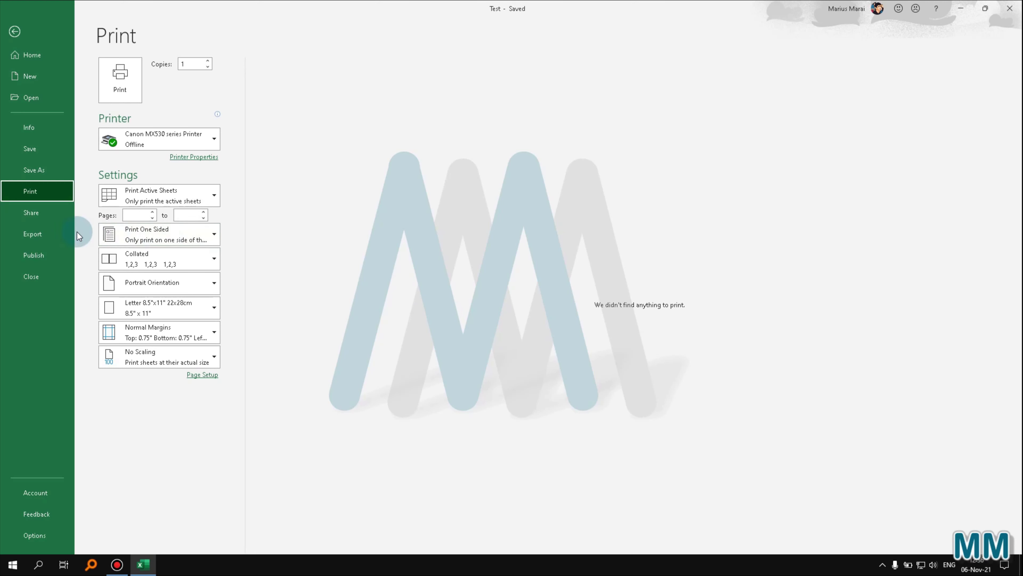
{"action": "left_click", "coordinate": [44, 212]}
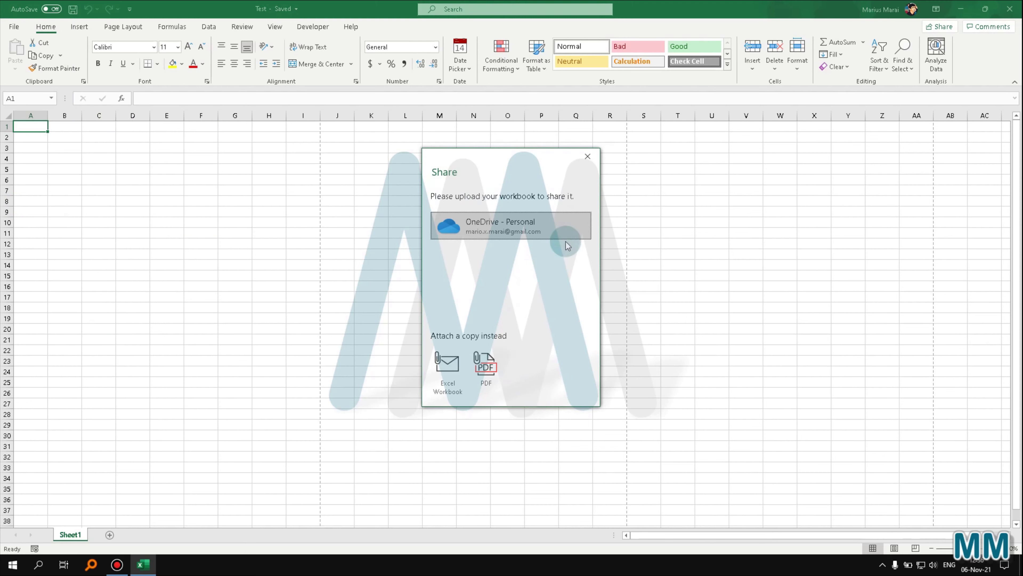
{"action": "left_click", "coordinate": [586, 163]}
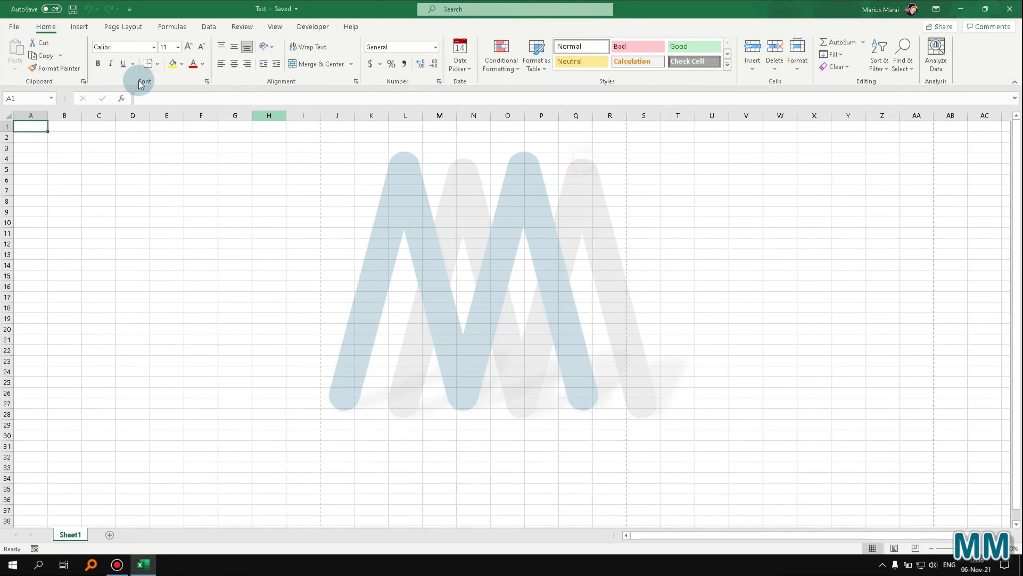
Step: Review the export options and the file types the workbook can be changed to
{"action": "left_click", "coordinate": [11, 27]}
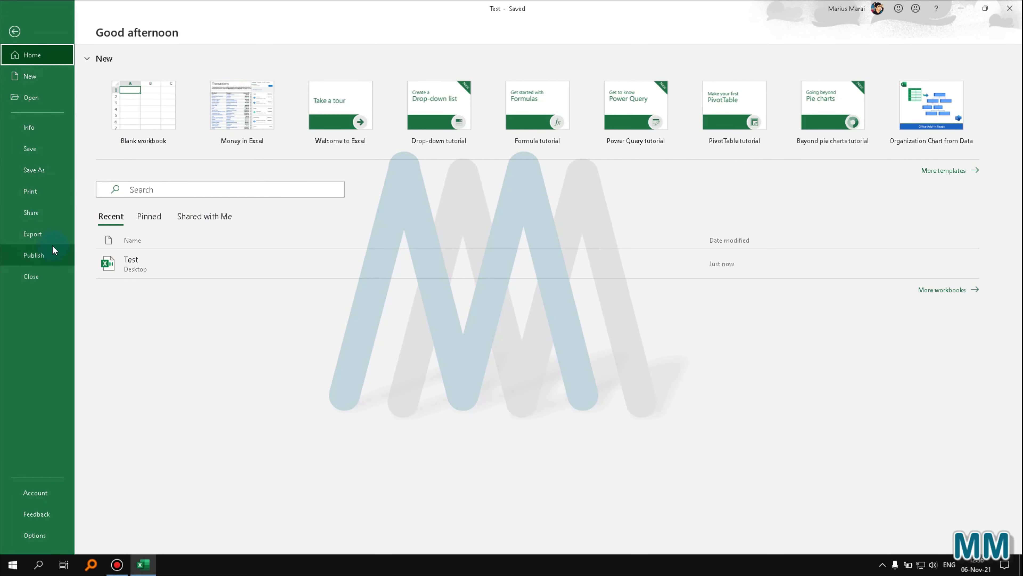
{"action": "left_click", "coordinate": [43, 233]}
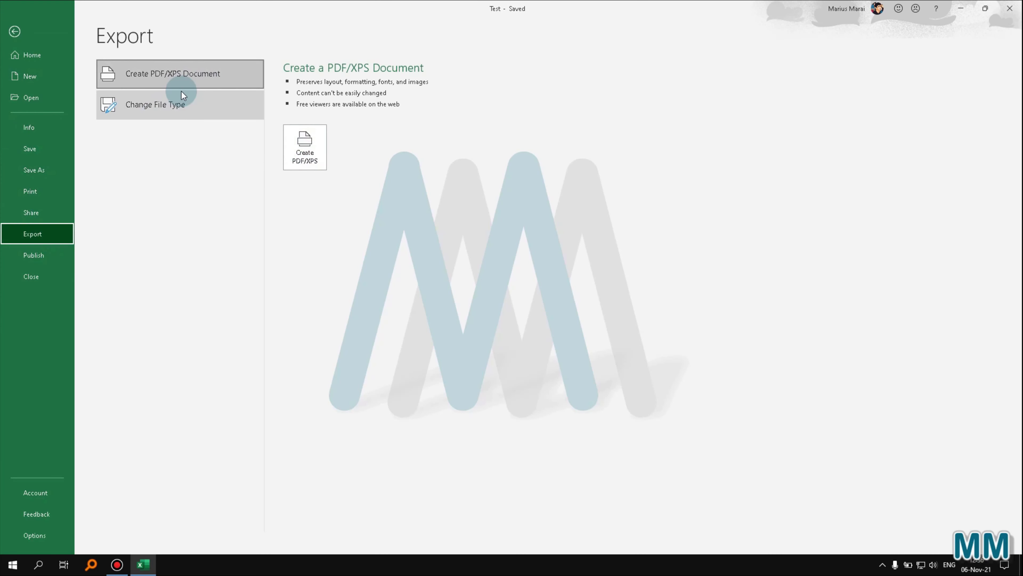
{"action": "left_click", "coordinate": [169, 103]}
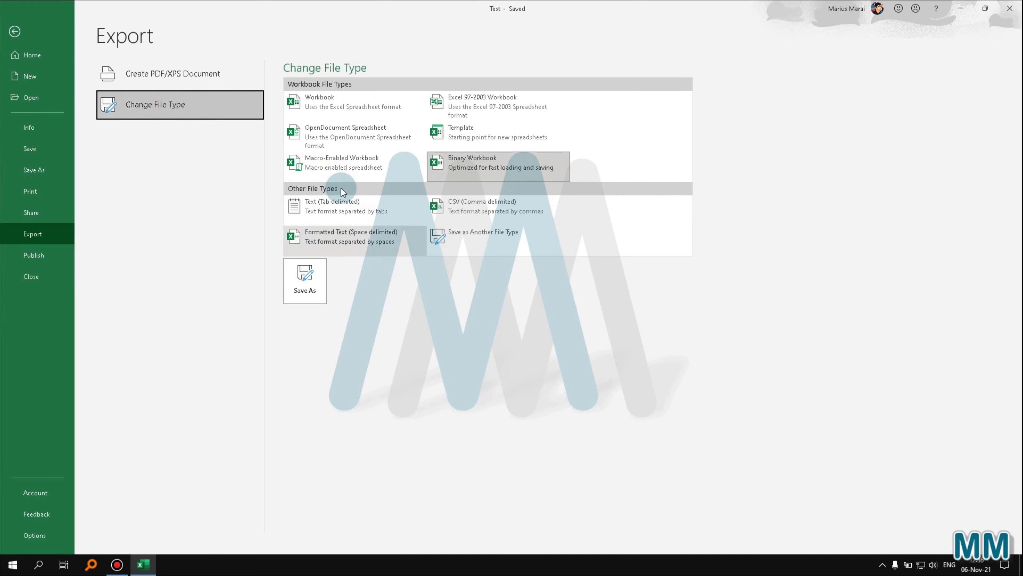
Step: View the options for publishing to Power BI, then close the Test workbook and reopen it from the recent workbooks
{"action": "left_click", "coordinate": [45, 255]}
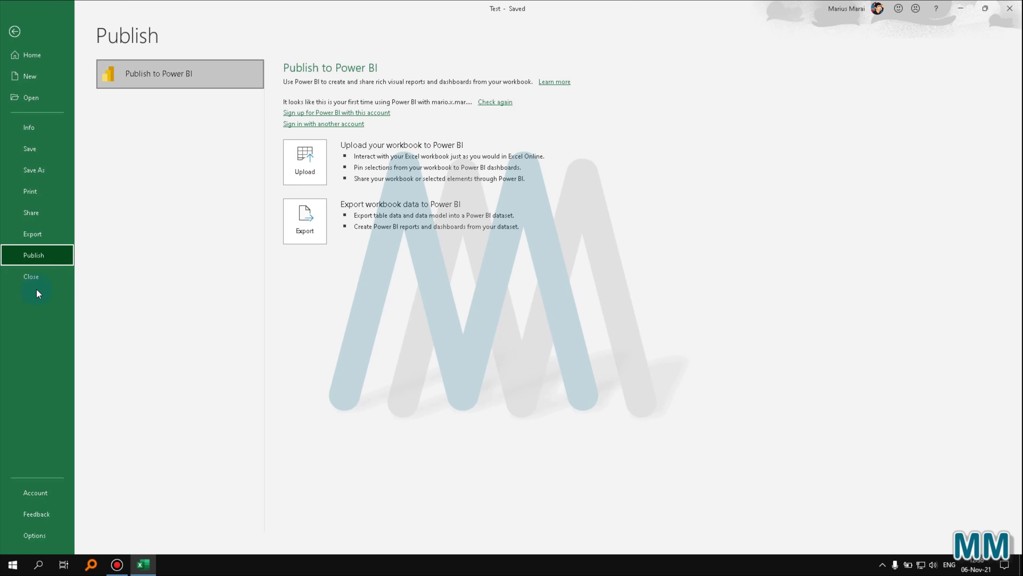
{"action": "left_click", "coordinate": [35, 276]}
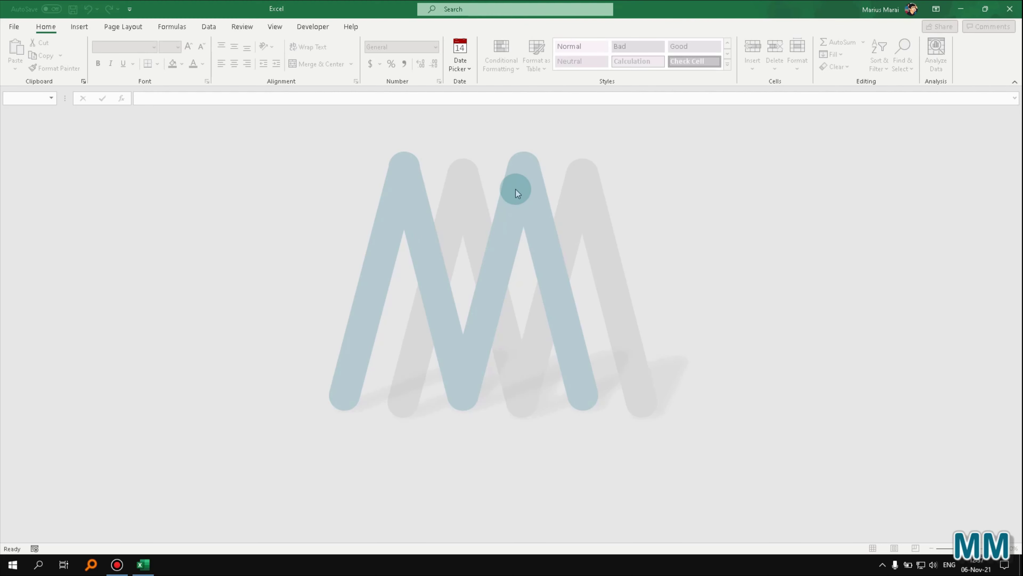
{"action": "left_click", "coordinate": [14, 26]}
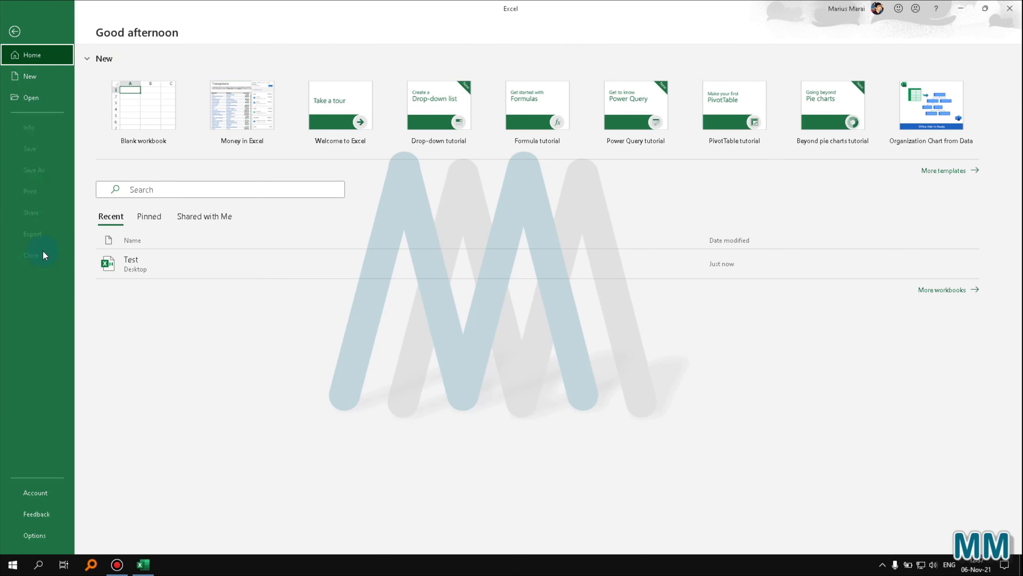
{"action": "left_click", "coordinate": [158, 265]}
Step: Review the Excel options categories from General through Customize Ribbon, and dismiss the options without changing anything
{"action": "left_click", "coordinate": [14, 26]}
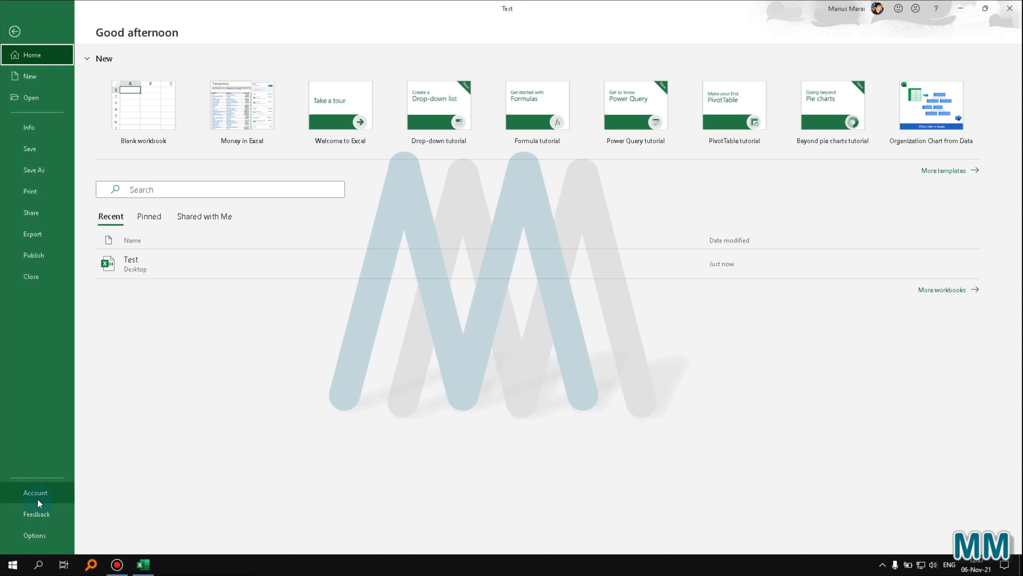
{"action": "left_click", "coordinate": [36, 535]}
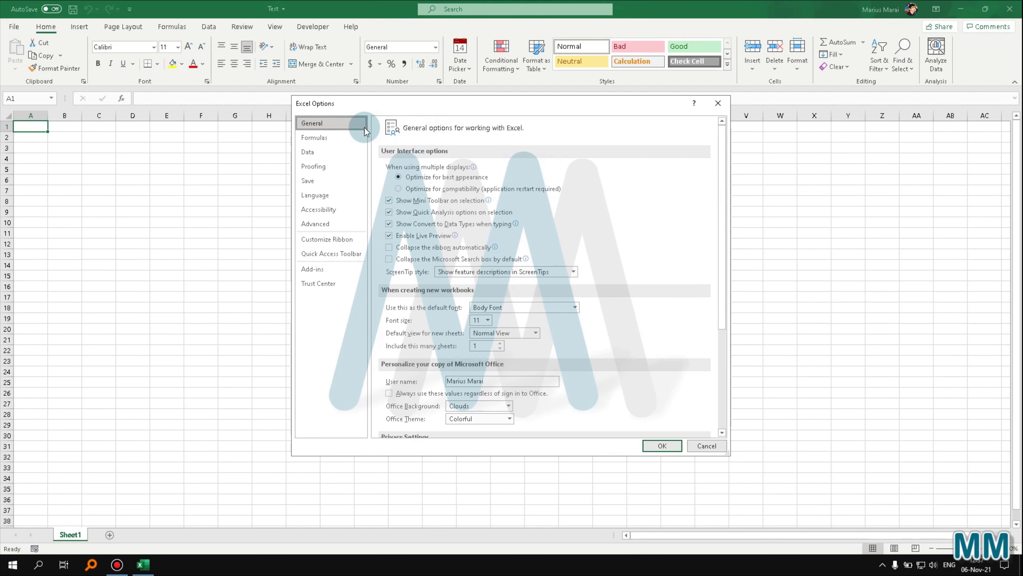
{"action": "left_click", "coordinate": [321, 141]}
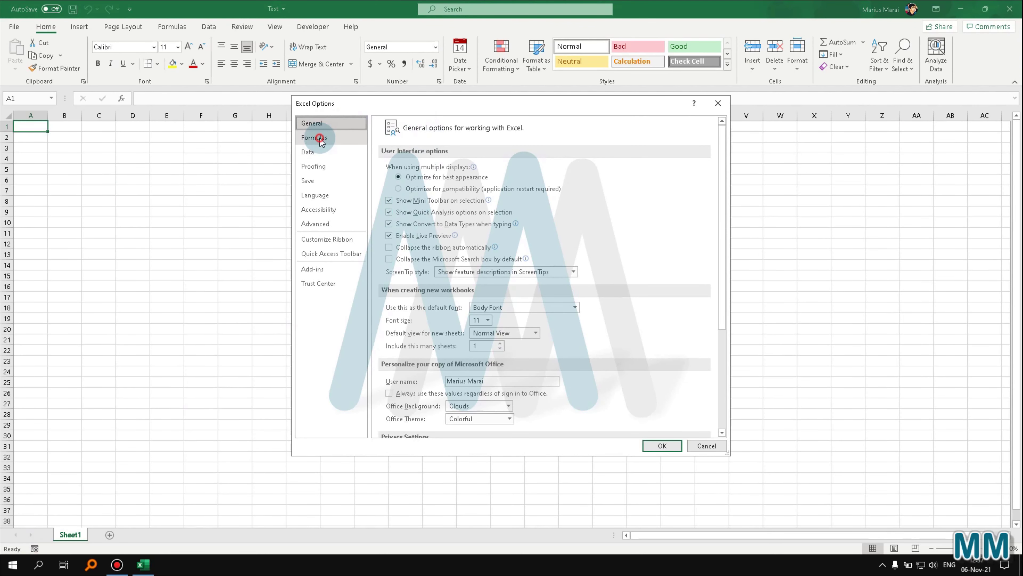
{"action": "left_click", "coordinate": [312, 155]}
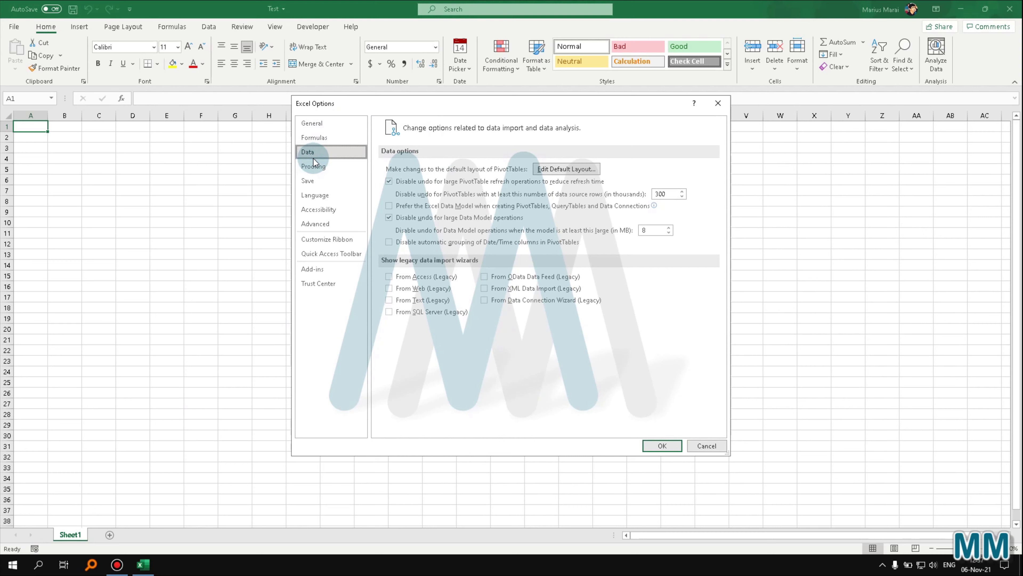
{"action": "left_click", "coordinate": [314, 166]}
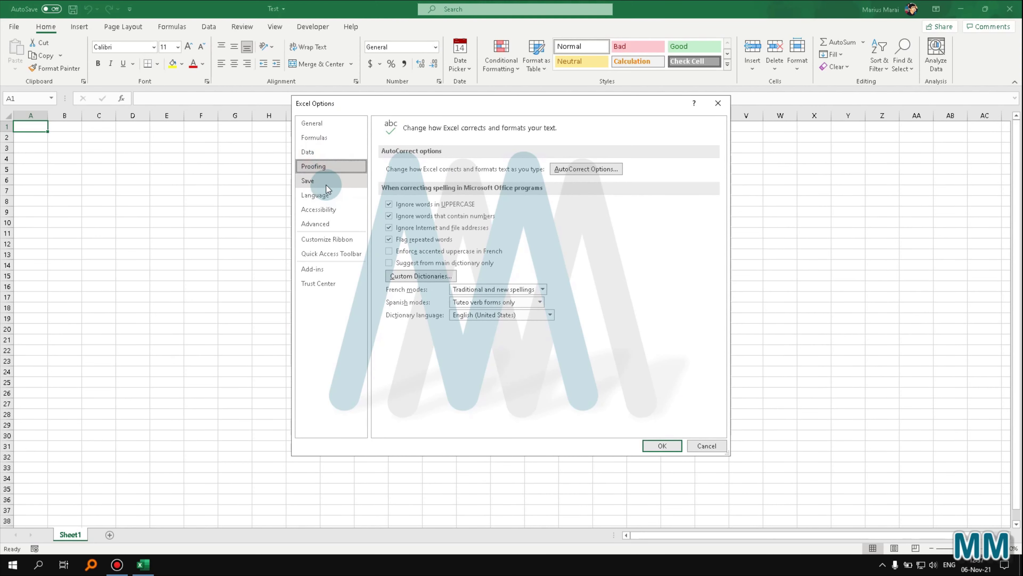
{"action": "left_click", "coordinate": [326, 185]}
{"action": "left_click", "coordinate": [332, 193]}
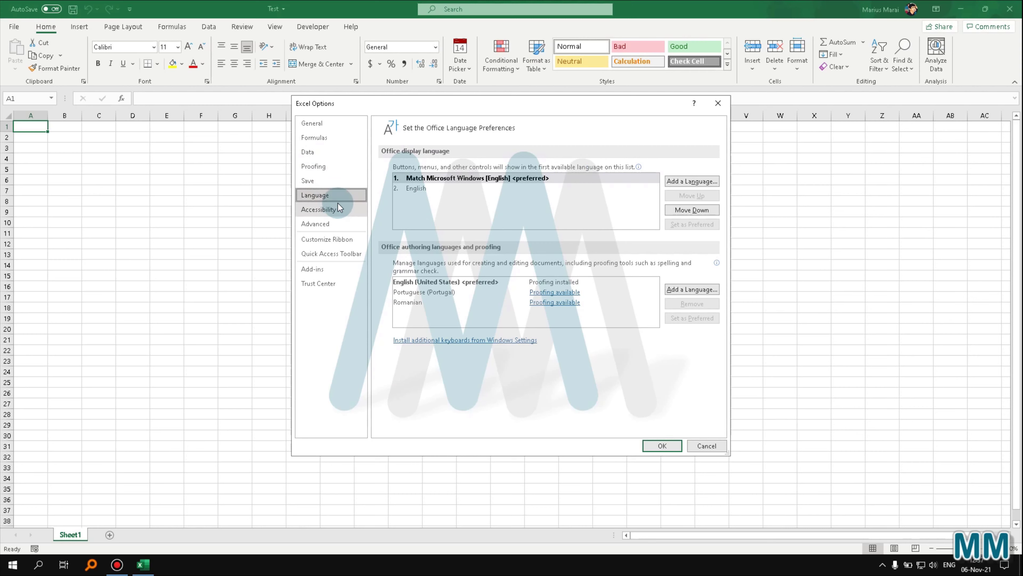
{"action": "left_click", "coordinate": [337, 210]}
{"action": "left_click", "coordinate": [336, 226]}
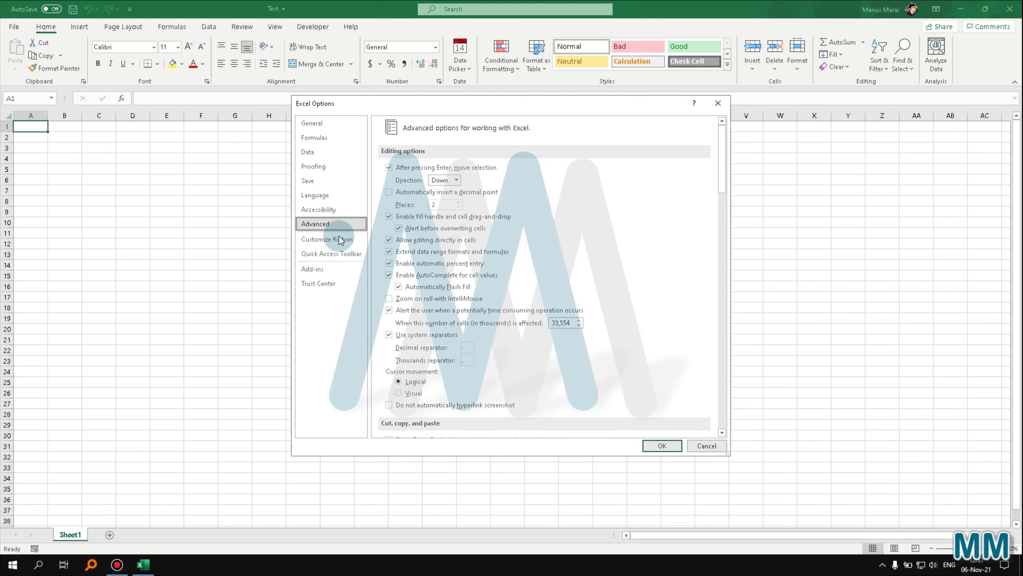
{"action": "left_click", "coordinate": [339, 238]}
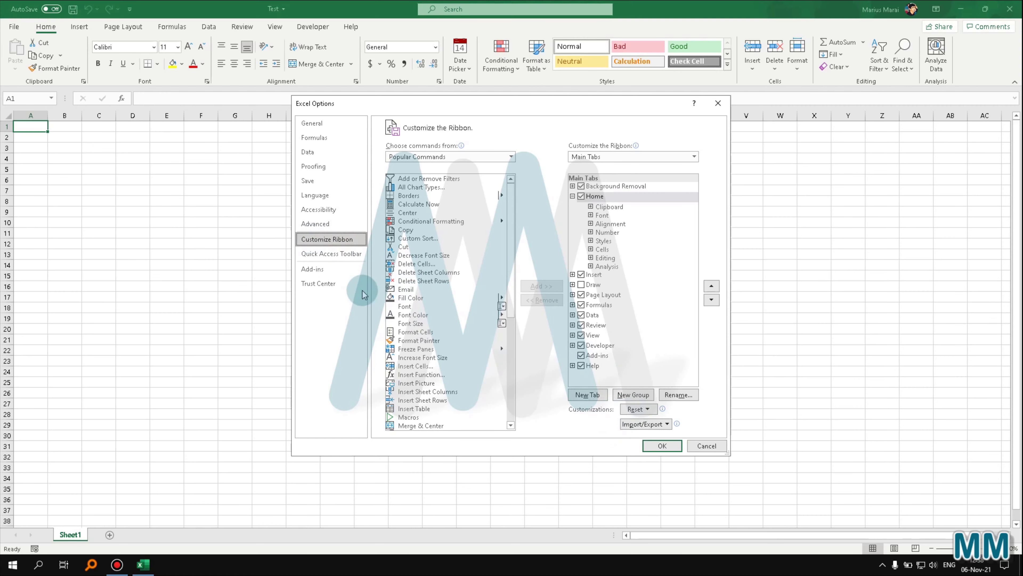
{"action": "left_click", "coordinate": [705, 446]}
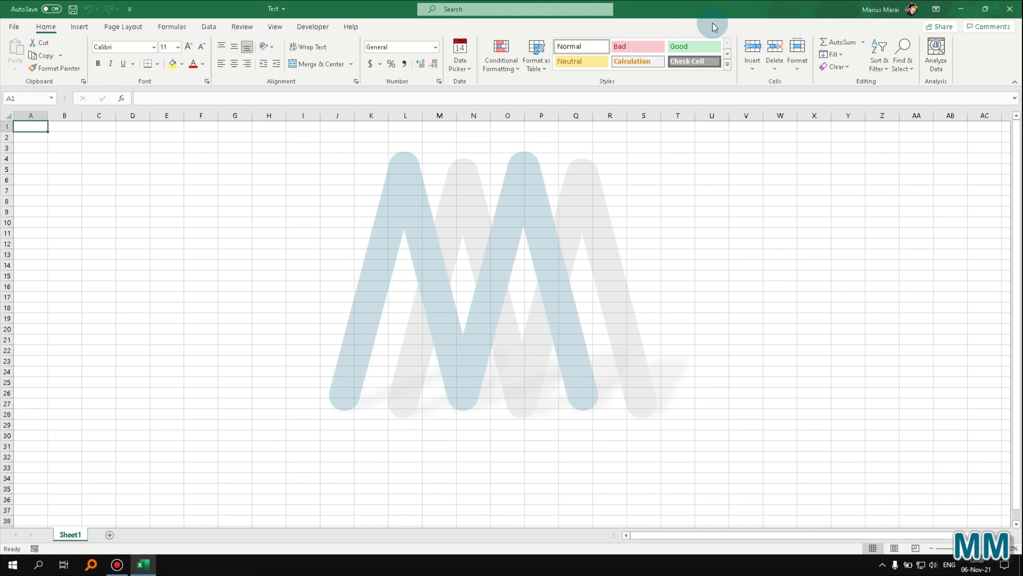
Step: Look through the ribbon's Insert, Page Layout, Formulas, Data, Review, View and Developer commands
{"action": "left_click", "coordinate": [78, 30]}
{"action": "left_click", "coordinate": [121, 27]}
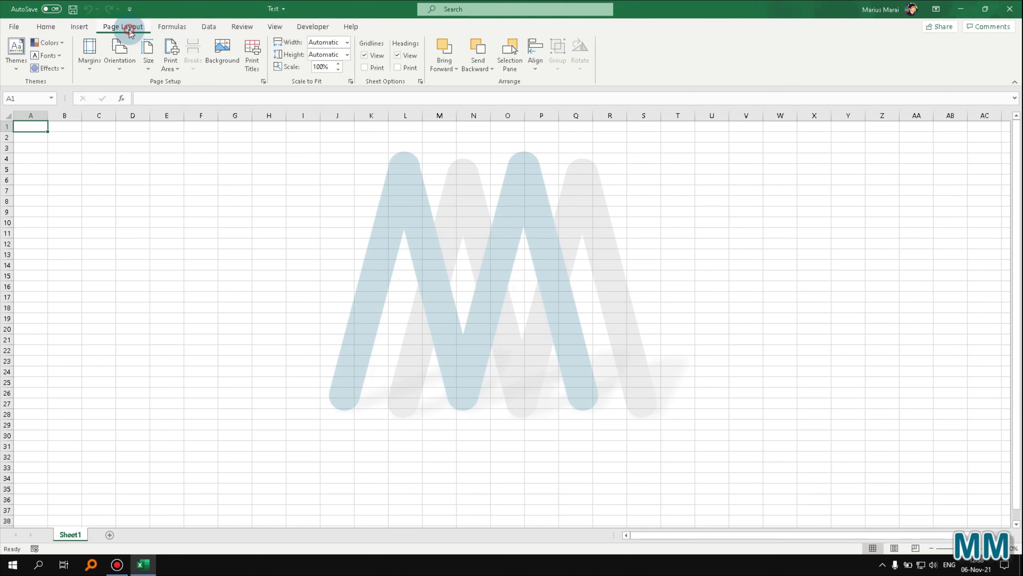
{"action": "left_click", "coordinate": [187, 28]}
{"action": "left_click", "coordinate": [207, 26]}
{"action": "left_click", "coordinate": [246, 27]}
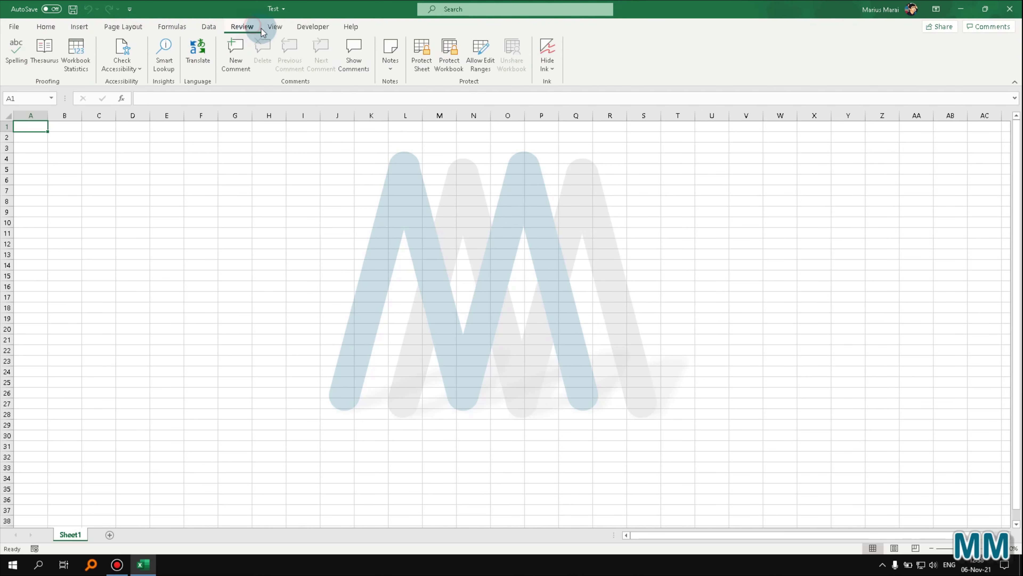
{"action": "left_click", "coordinate": [274, 27]}
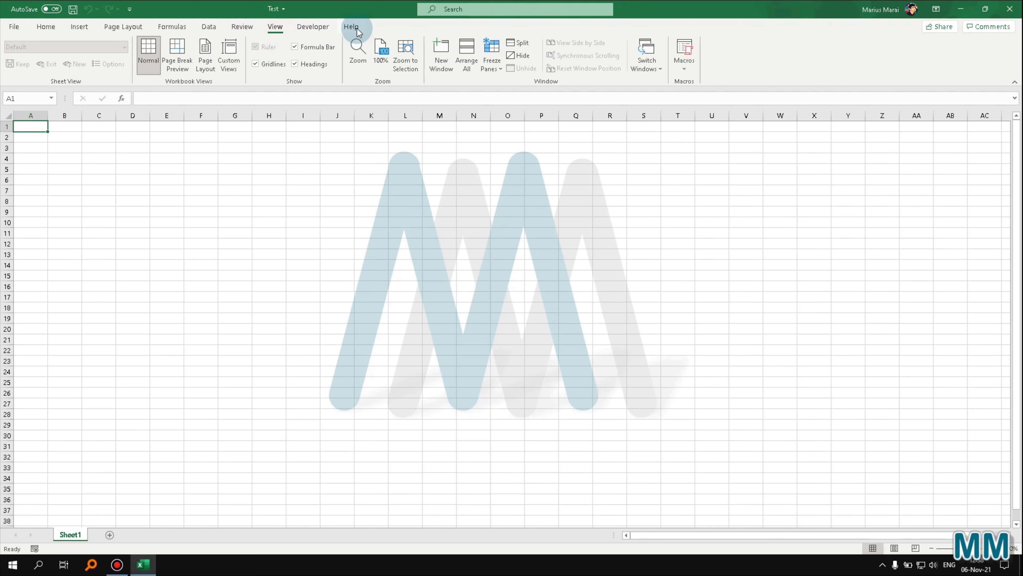
{"action": "left_click", "coordinate": [322, 27]}
Step: Disable and re-enable the Developer tab in the ribbon customization, apply the settings and return to the Home commands
{"action": "right_click", "coordinate": [321, 26]}
{"action": "left_click", "coordinate": [363, 72]}
{"action": "left_click", "coordinate": [583, 278]}
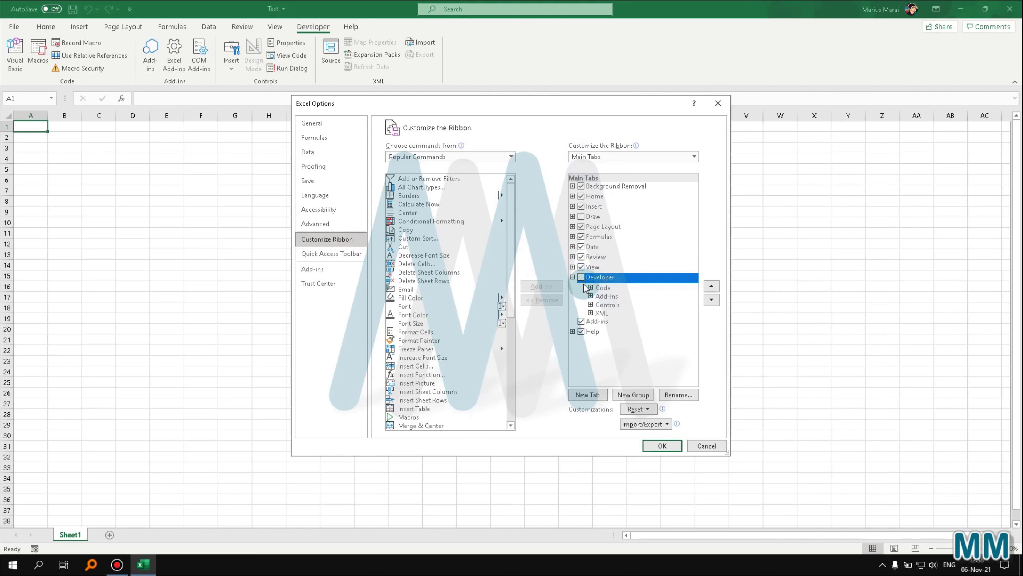
{"action": "left_click", "coordinate": [581, 280]}
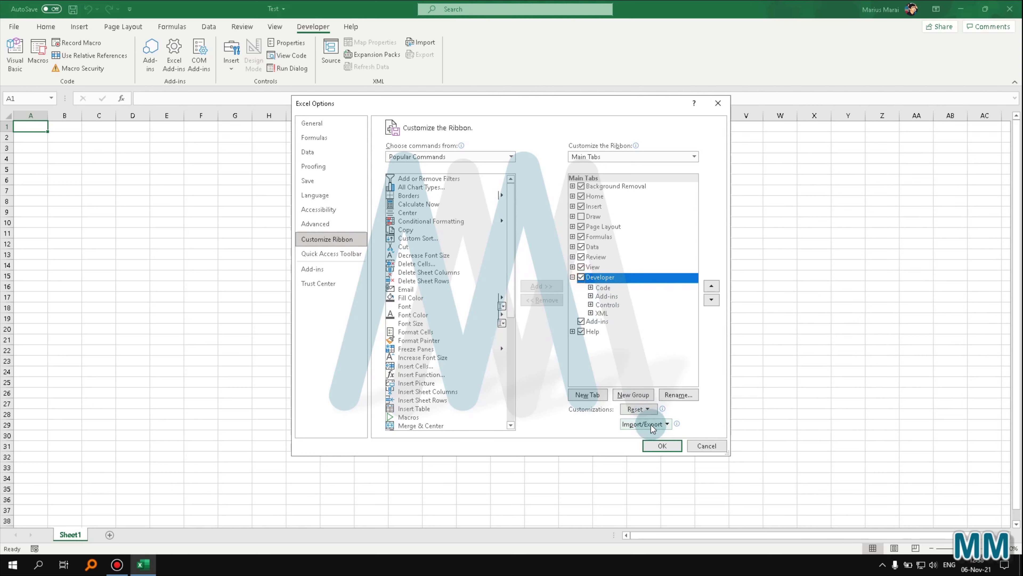
{"action": "left_click", "coordinate": [661, 446]}
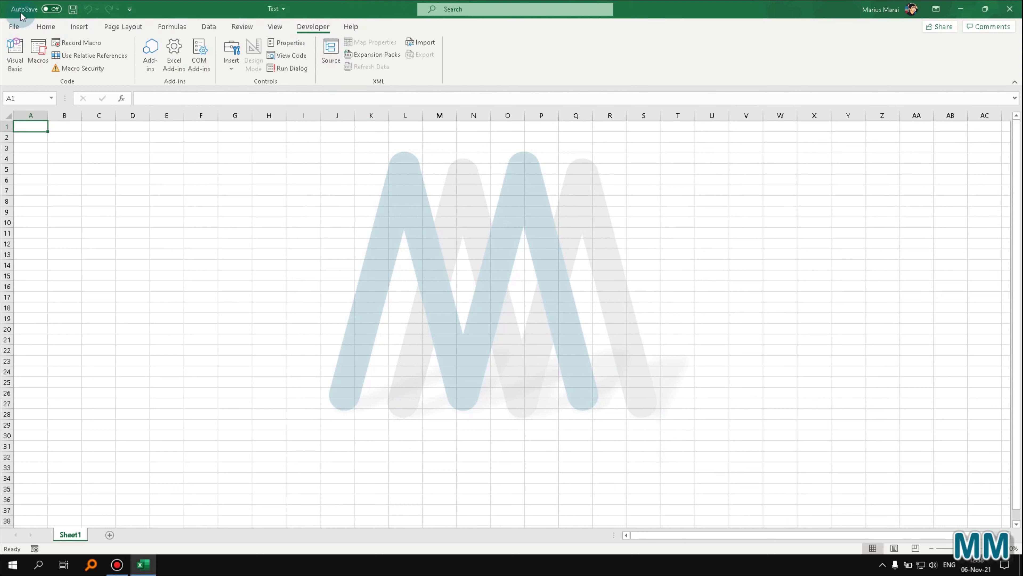
{"action": "left_click", "coordinate": [40, 26]}
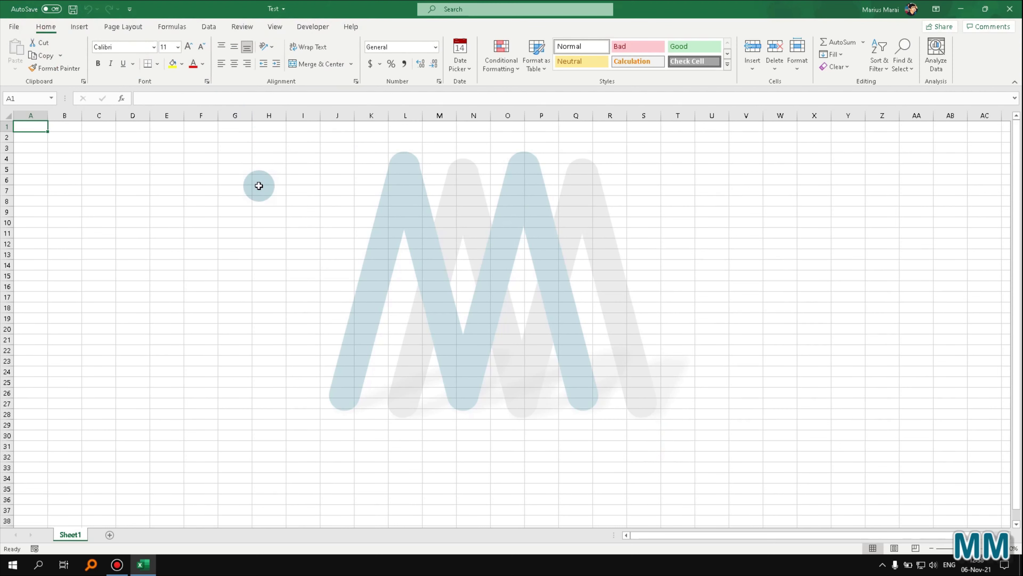